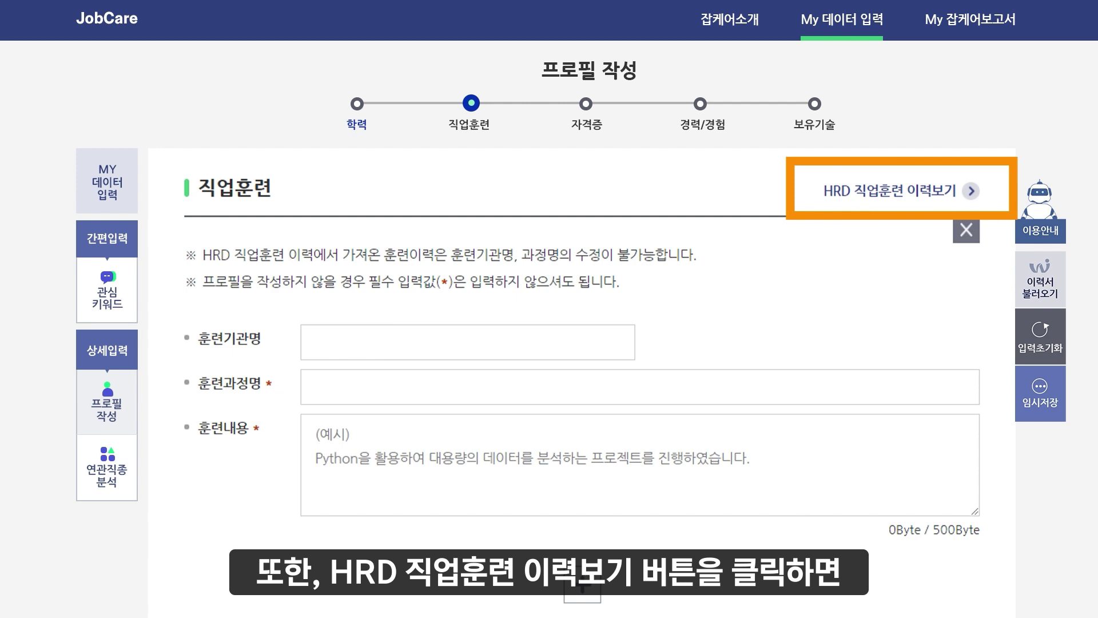
Step: Open the HRD vocational training history and select the 멀티캠퍼스 course 실전! 분석설계자를 위한 데이터베이스
click(970, 192)
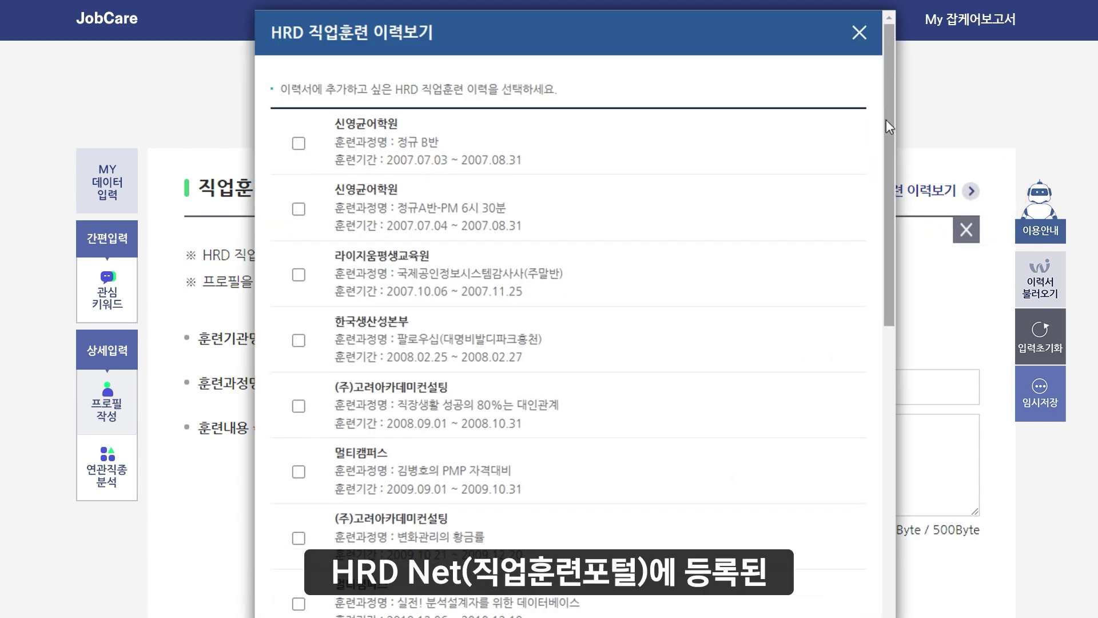
drag(884, 120, 887, 210)
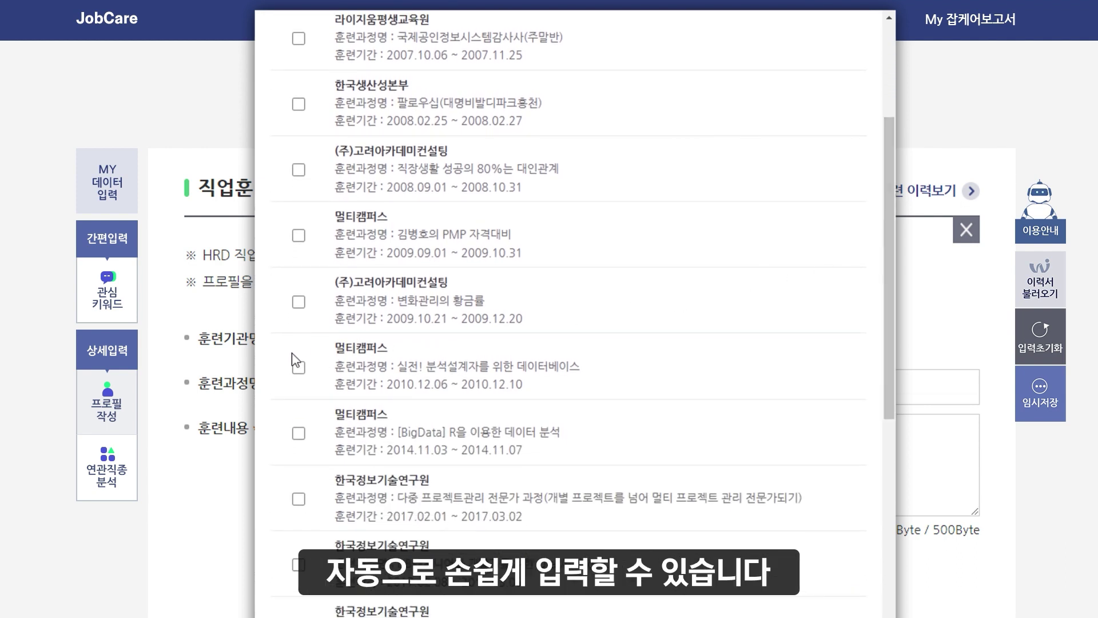
click(300, 370)
drag(892, 266, 891, 613)
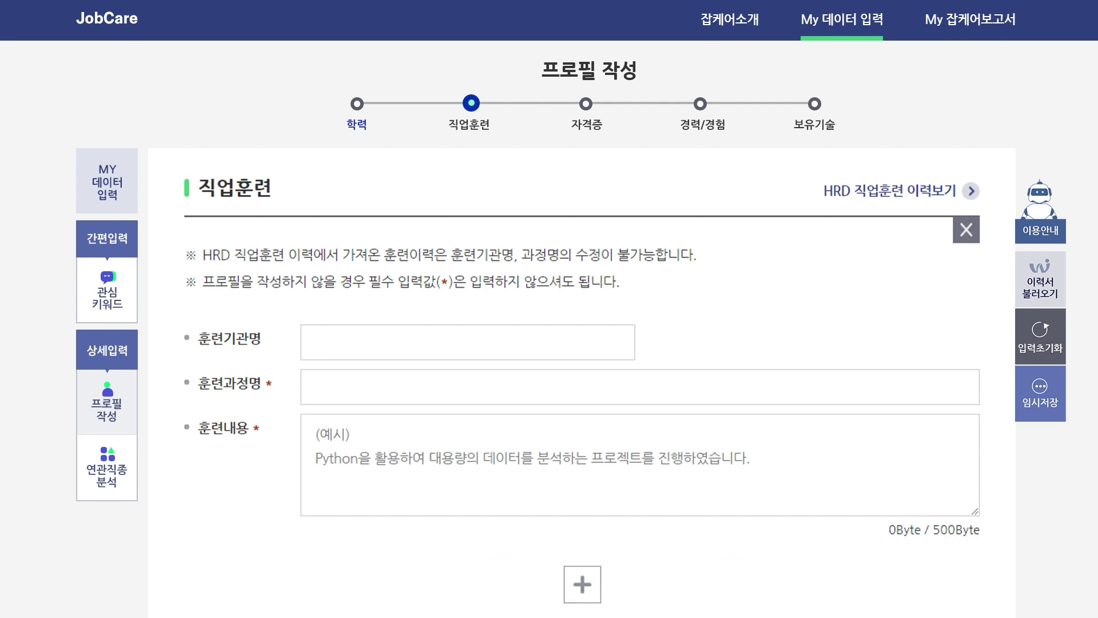
Step: In the 자격증 section, open the Q-NET and 대한상공회의소 licence history and apply the 정보처리기사 certificate
scroll(582, 382, down, 6)
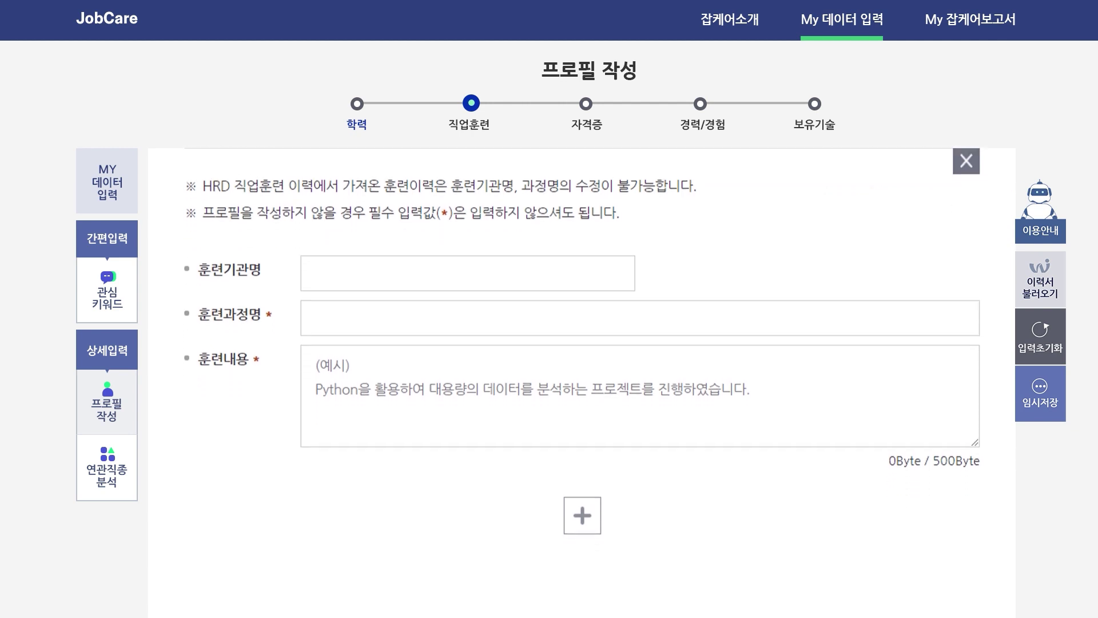
scroll(582, 382, down, 3)
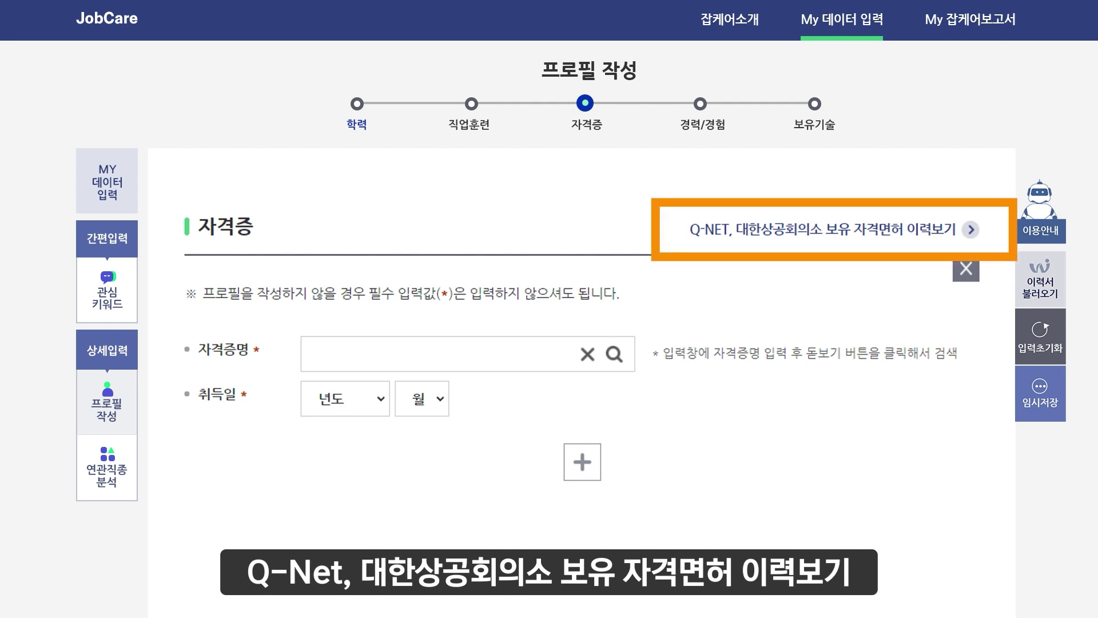
click(971, 230)
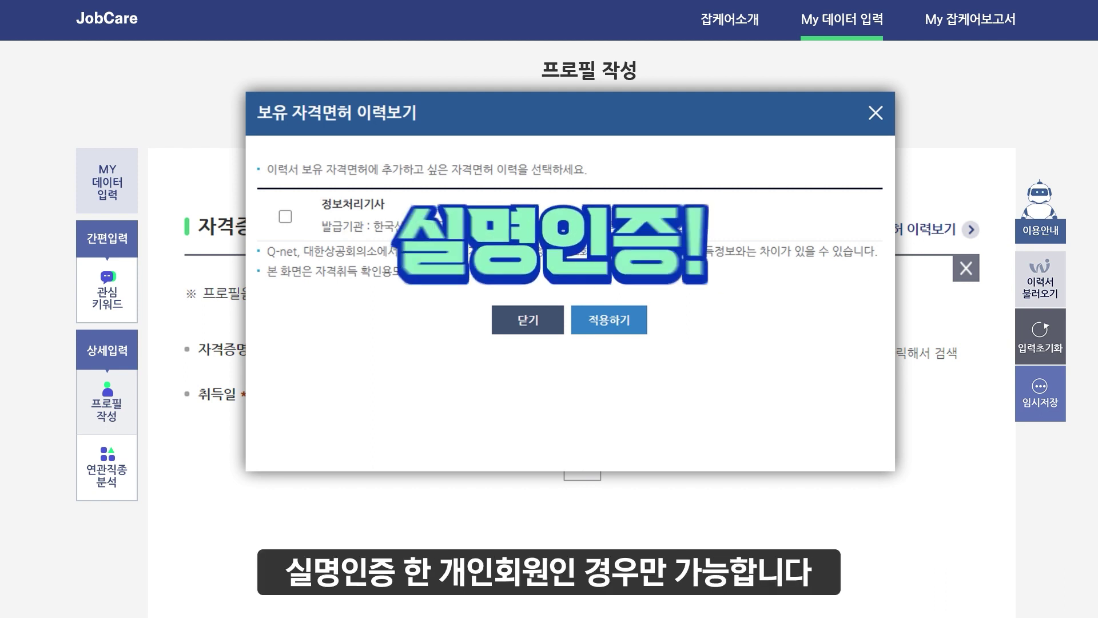
click(285, 217)
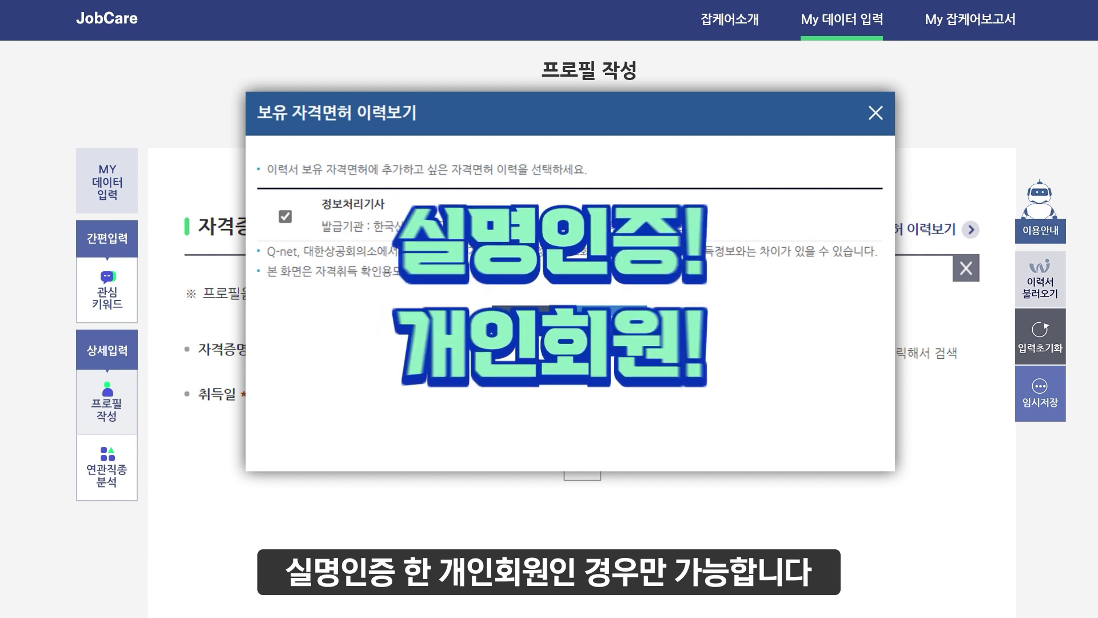
click(624, 320)
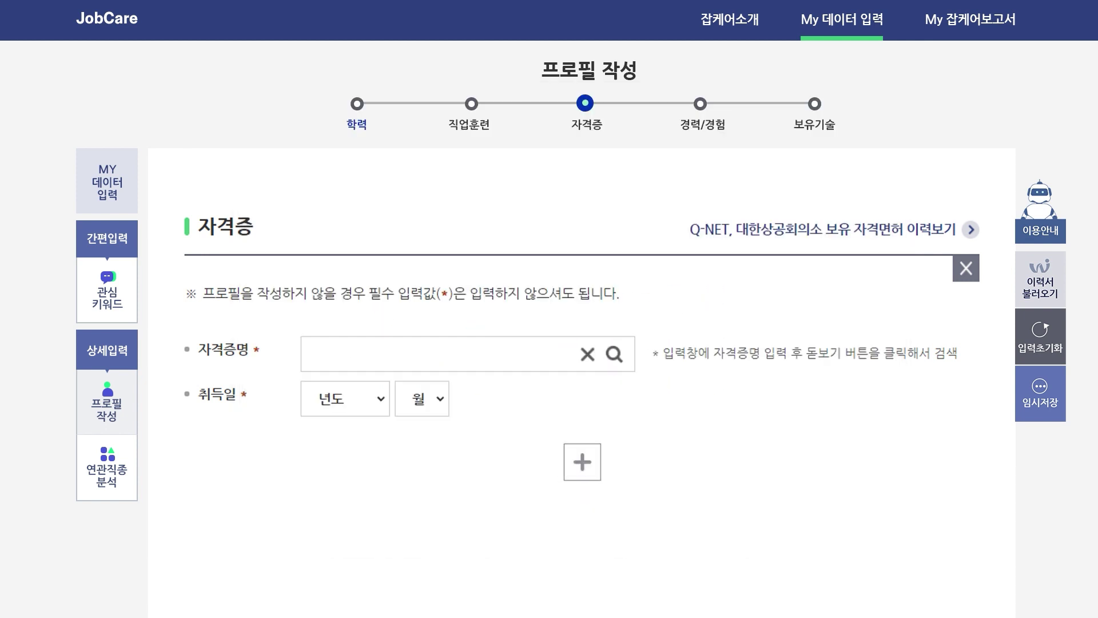
Step: In the 경력/경험 section, apply the 한국고용정보원 record from the employment insurance history and check the 월드잡 overseas experience history
scroll(582, 383, down, 7)
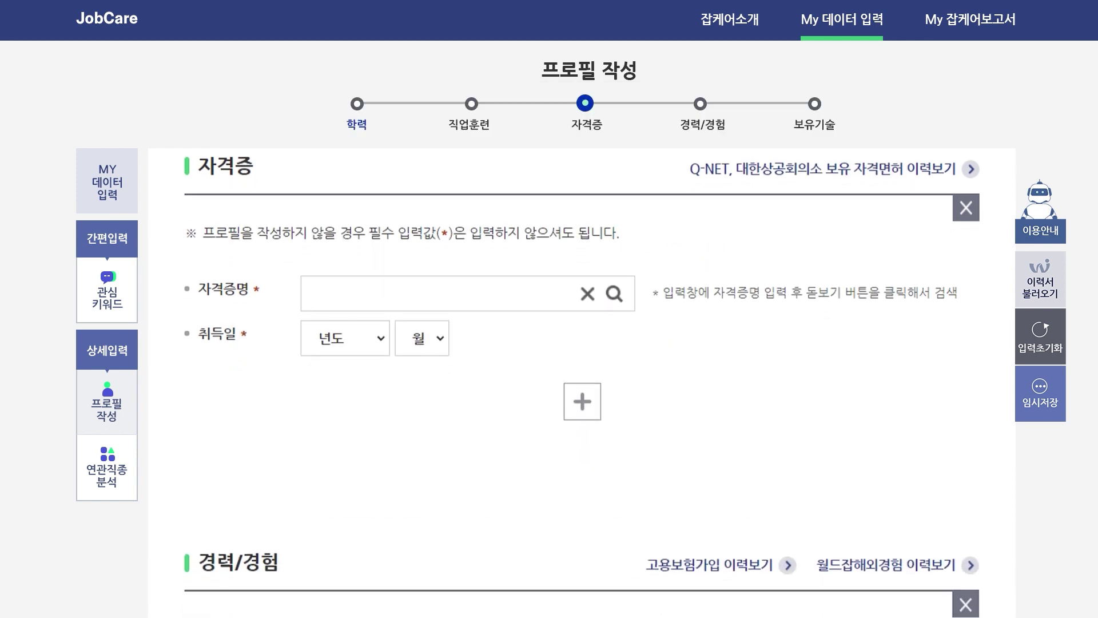
scroll(582, 356, down, 1)
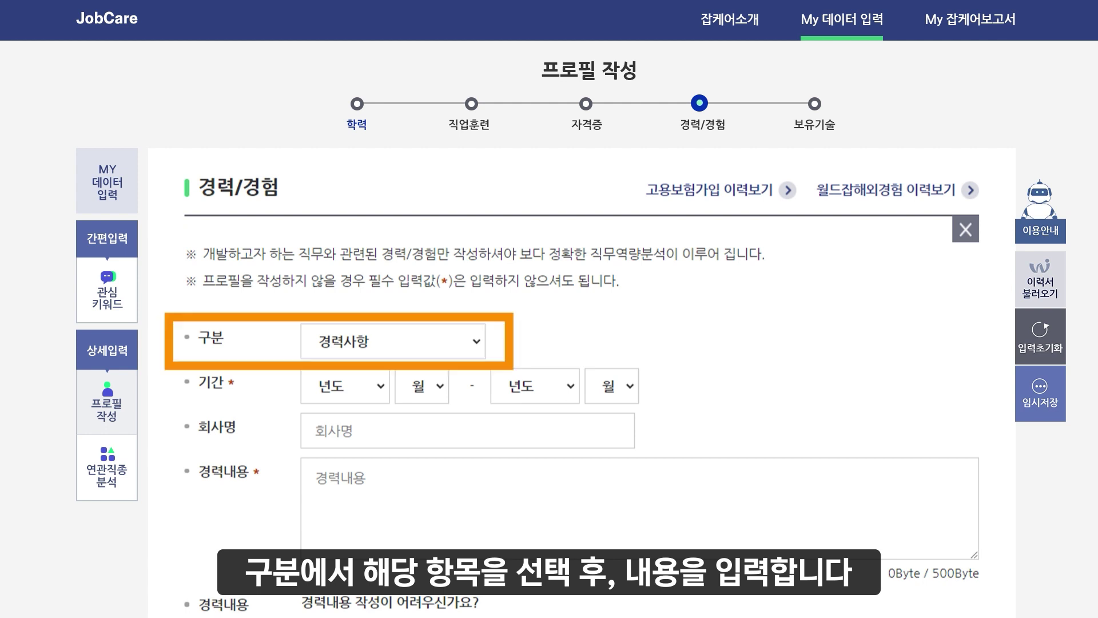
scroll(582, 389, down, 5)
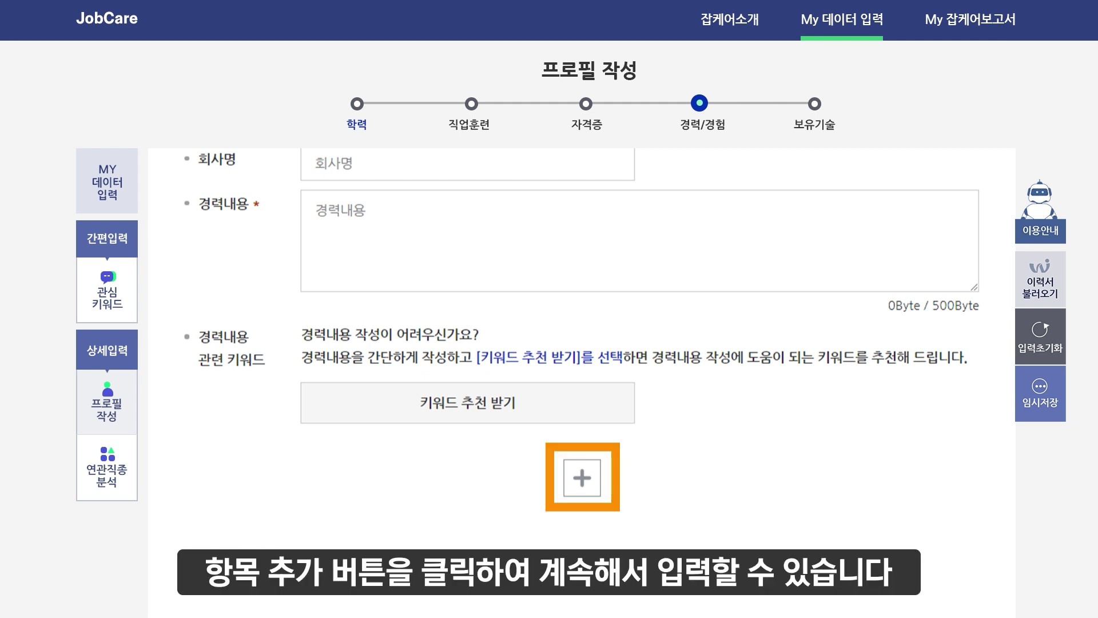
scroll(579, 372, up, 4)
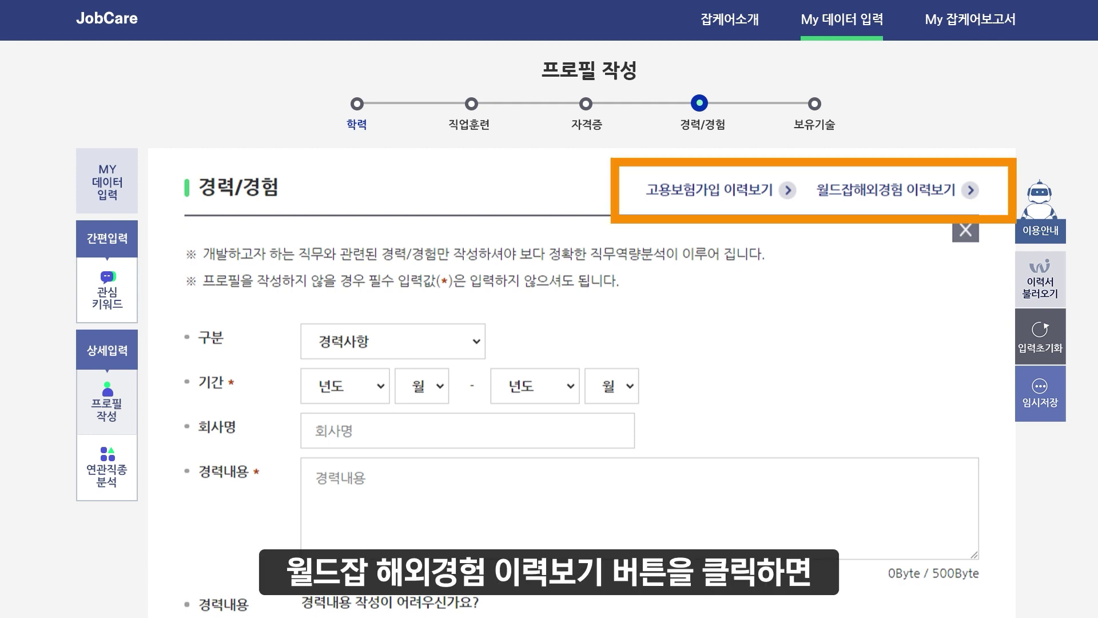
click(793, 191)
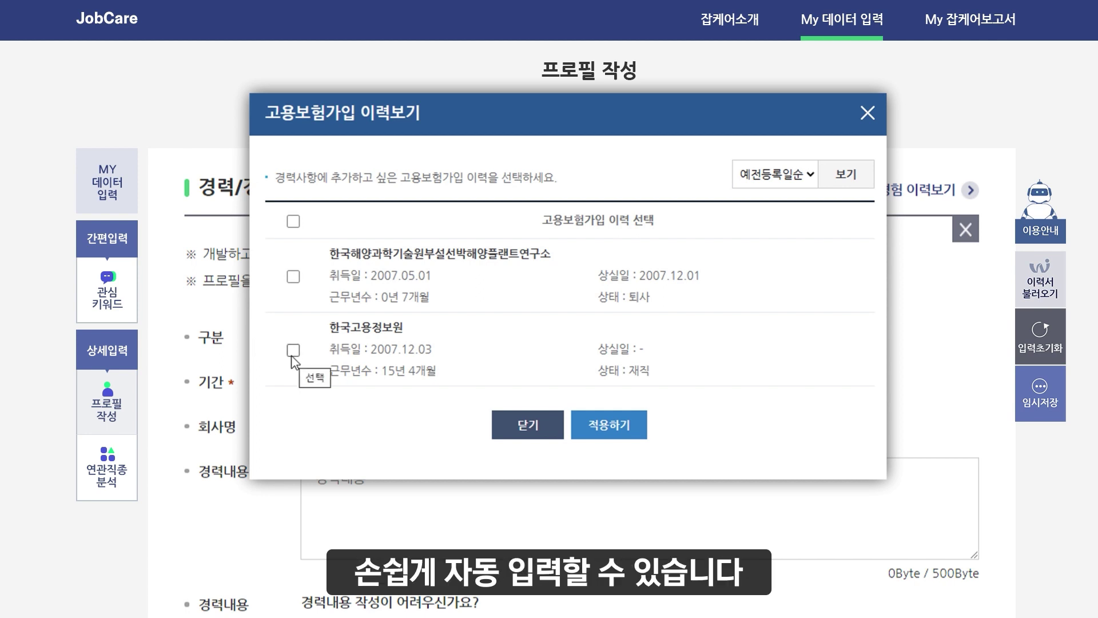
click(293, 351)
click(610, 426)
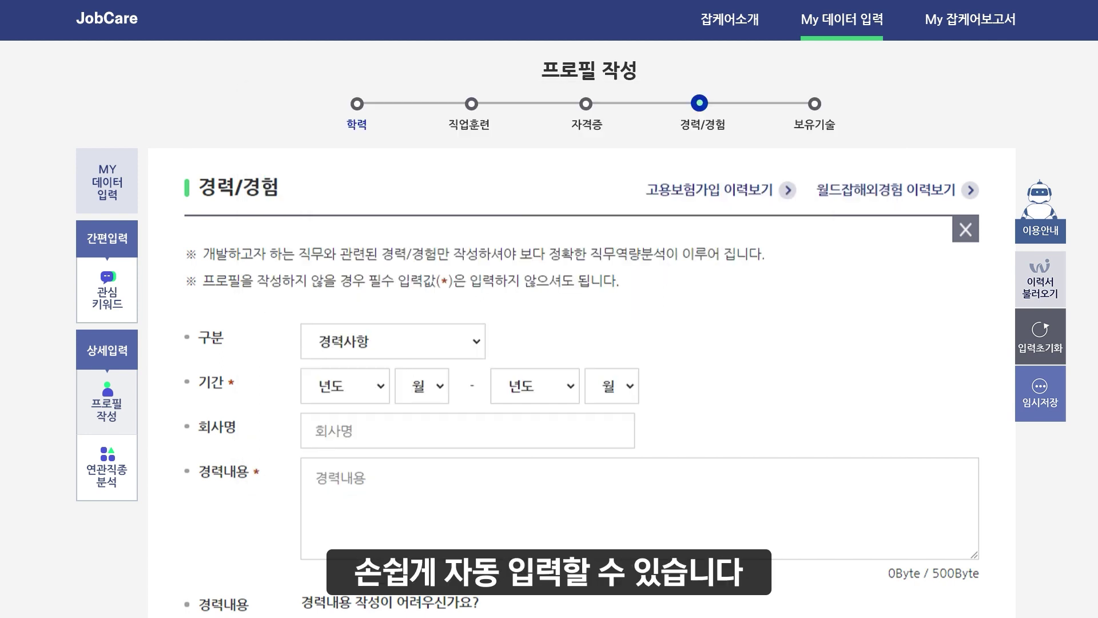
click(970, 190)
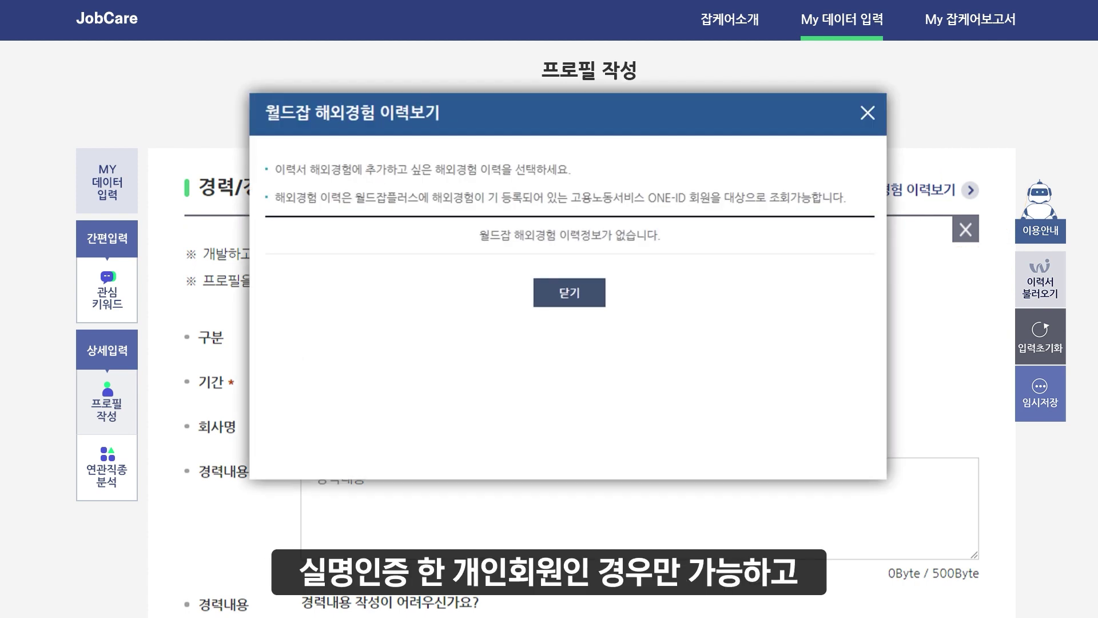
click(571, 292)
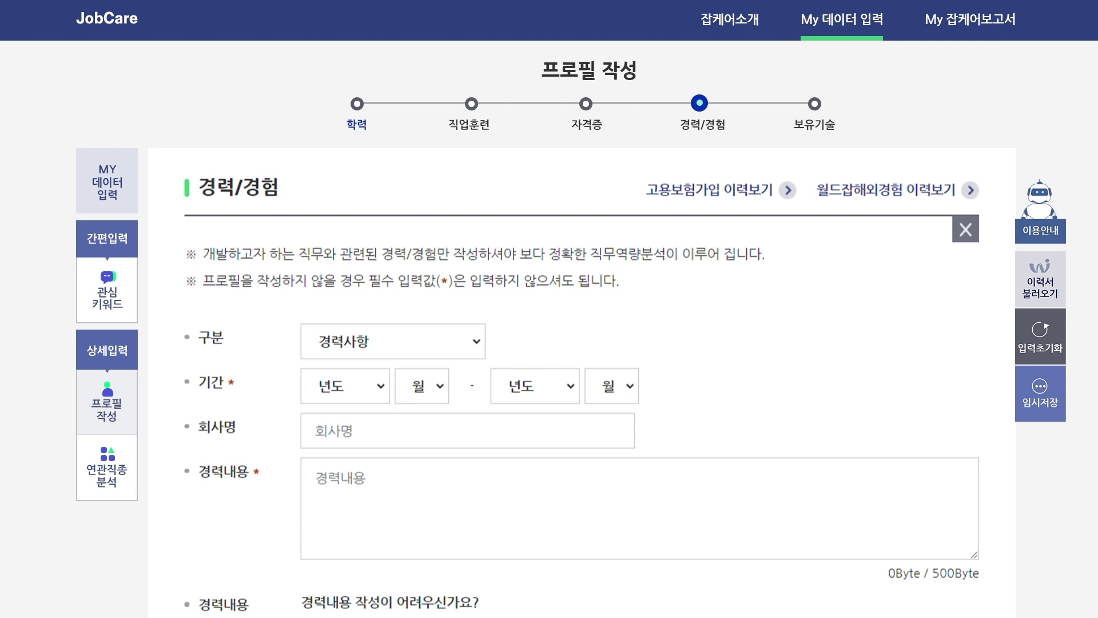
Step: In the 보유기술 section, search for "자바, C++" and add it as entered to the owned skills
scroll(582, 378, down, 12)
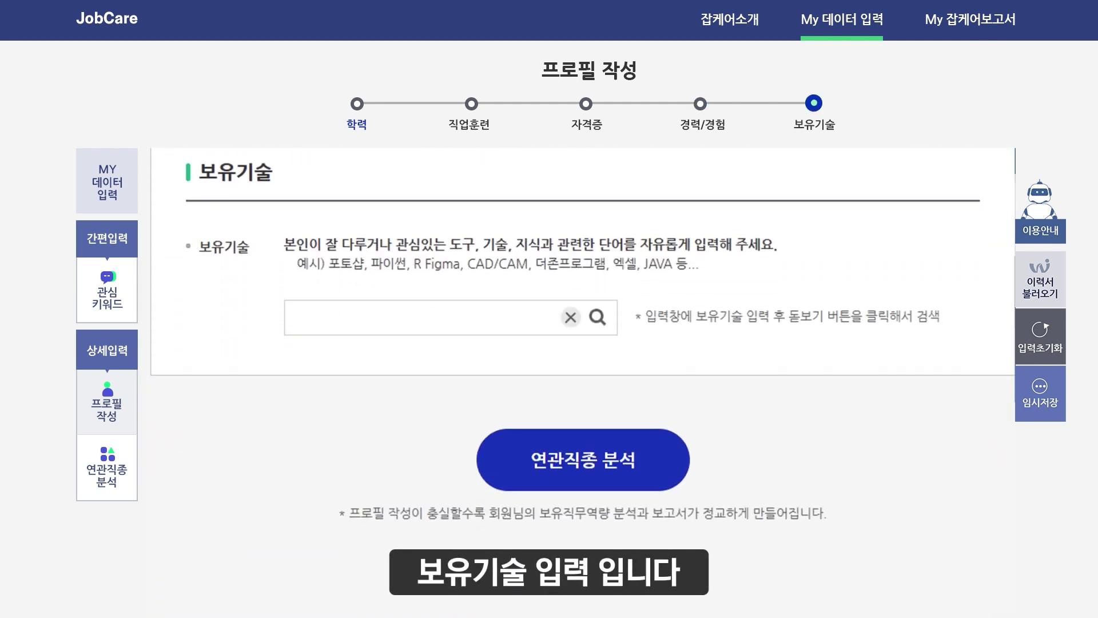
click(299, 318)
text(자바, C)
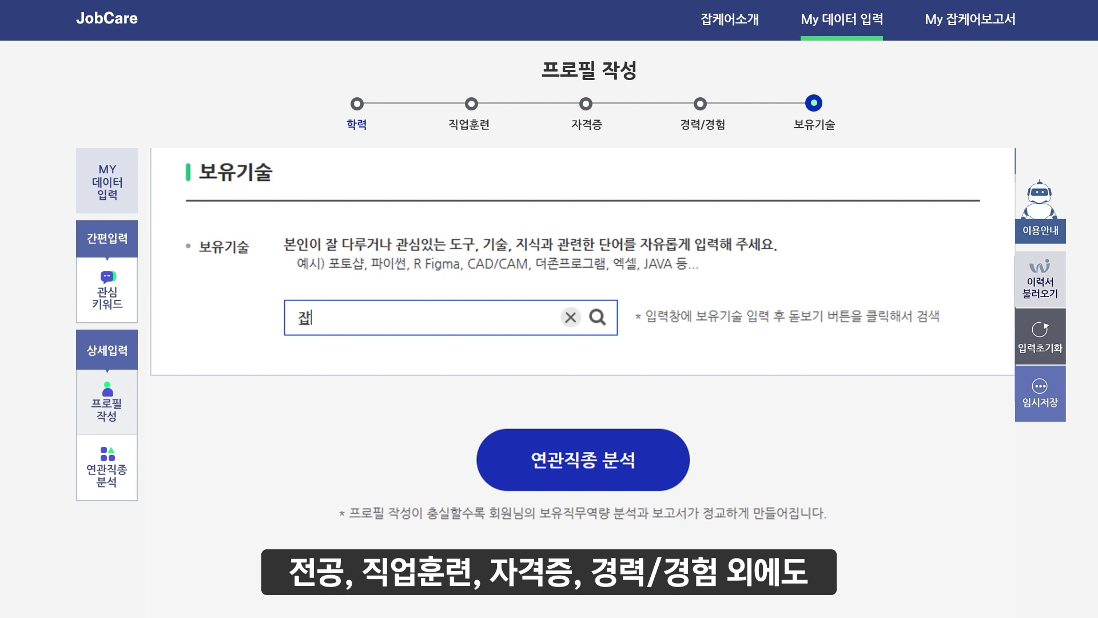
text(++)
click(598, 318)
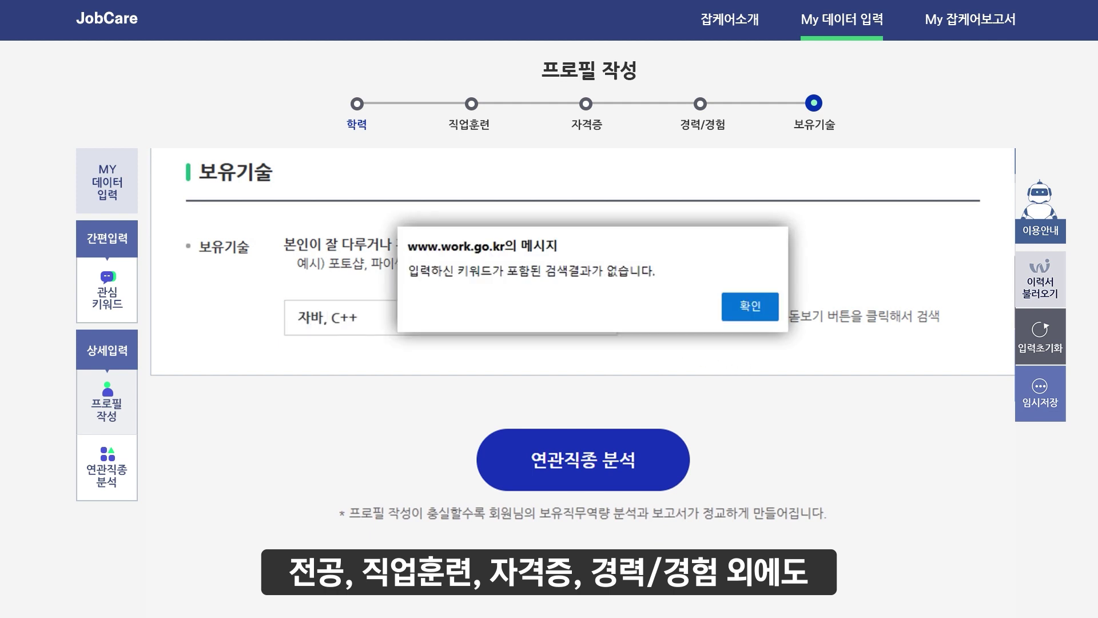
click(751, 305)
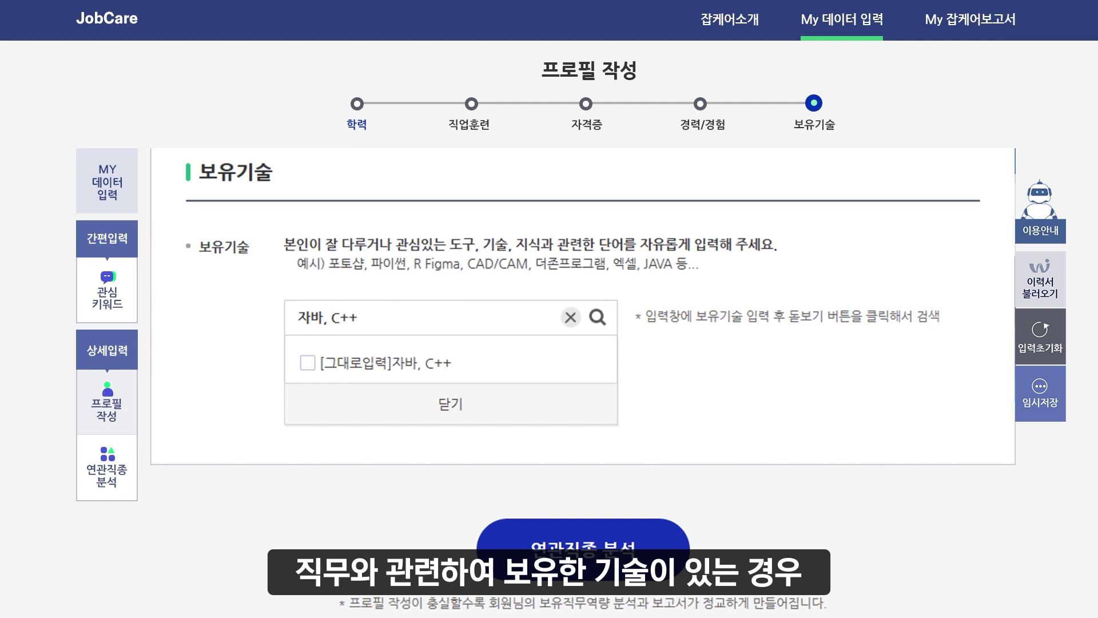
click(303, 366)
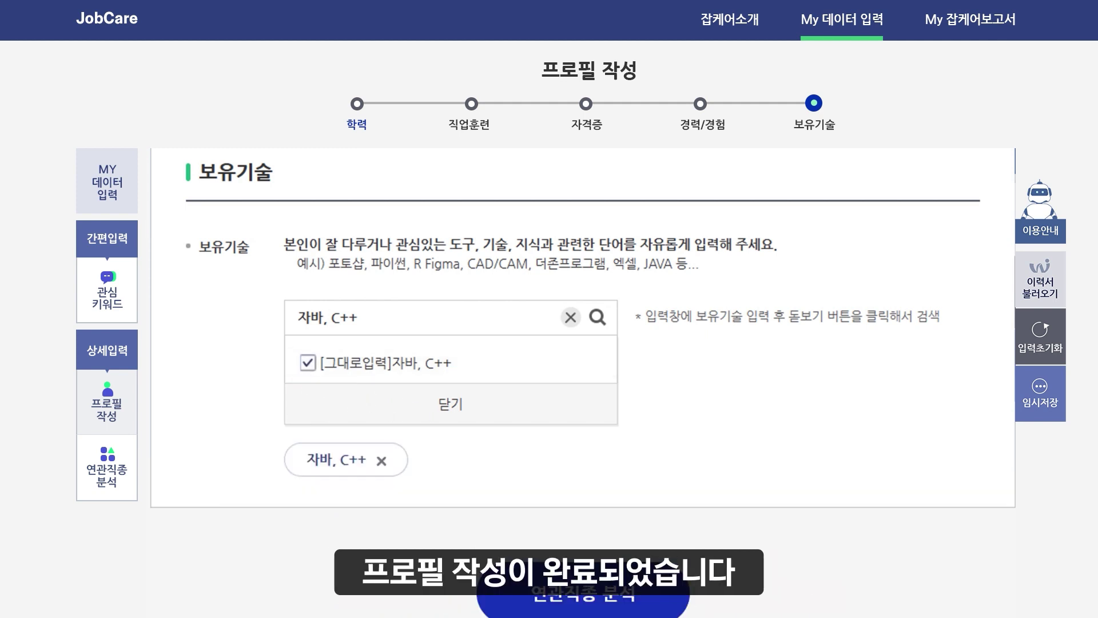
Step: Run the related occupation analysis on the profile and select 시스템 소프트웨어 개발자 among the recommended occupations
scroll(582, 327, down, 3)
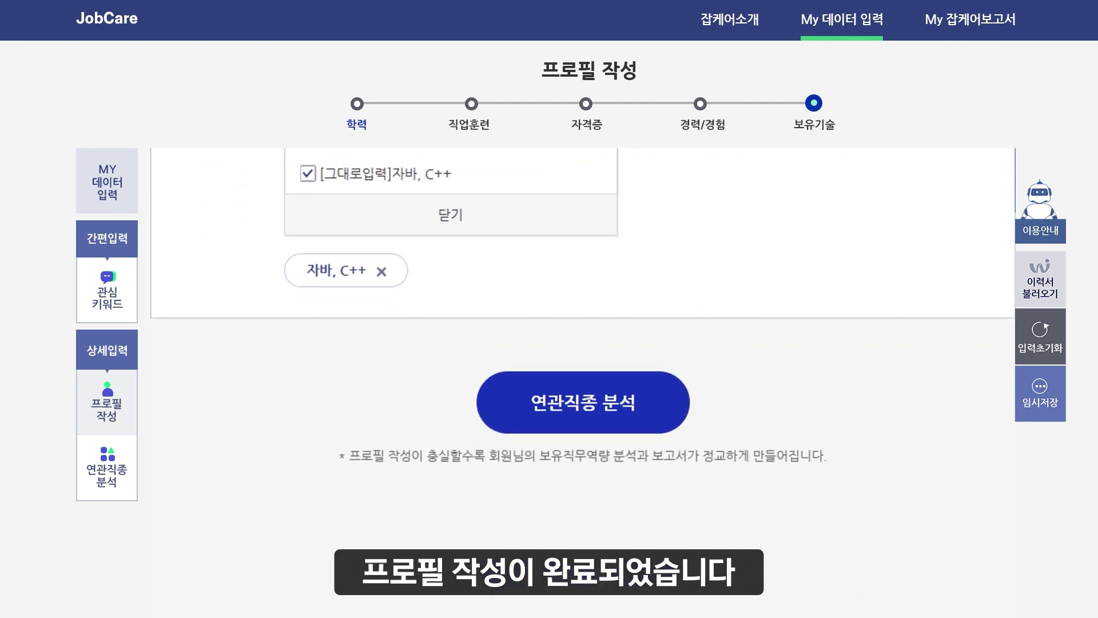
click(578, 401)
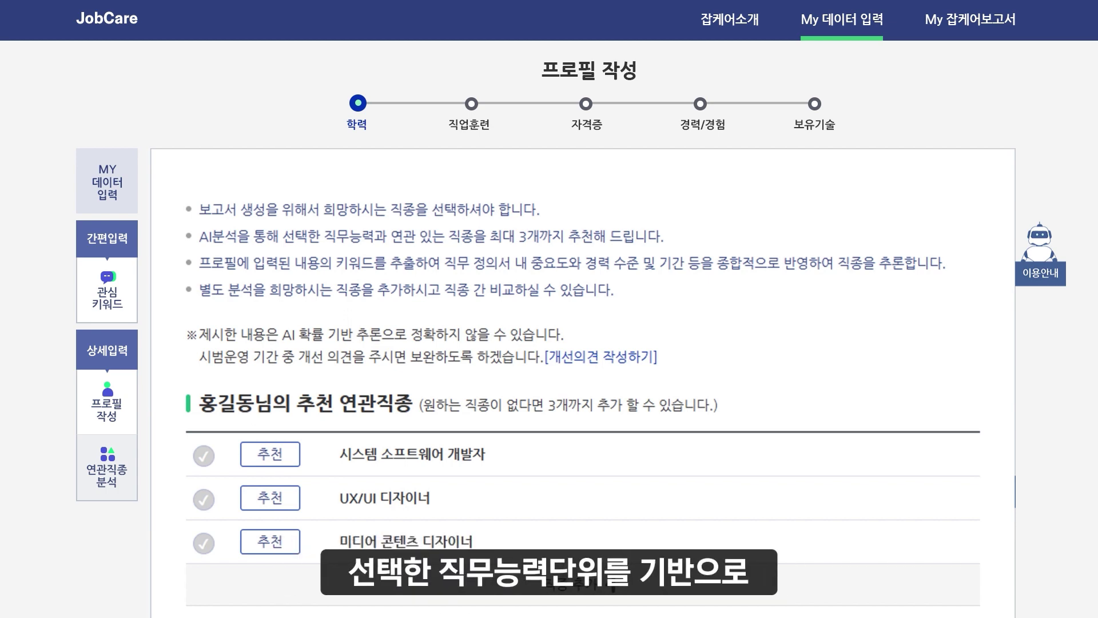
scroll(584, 382, down, 4)
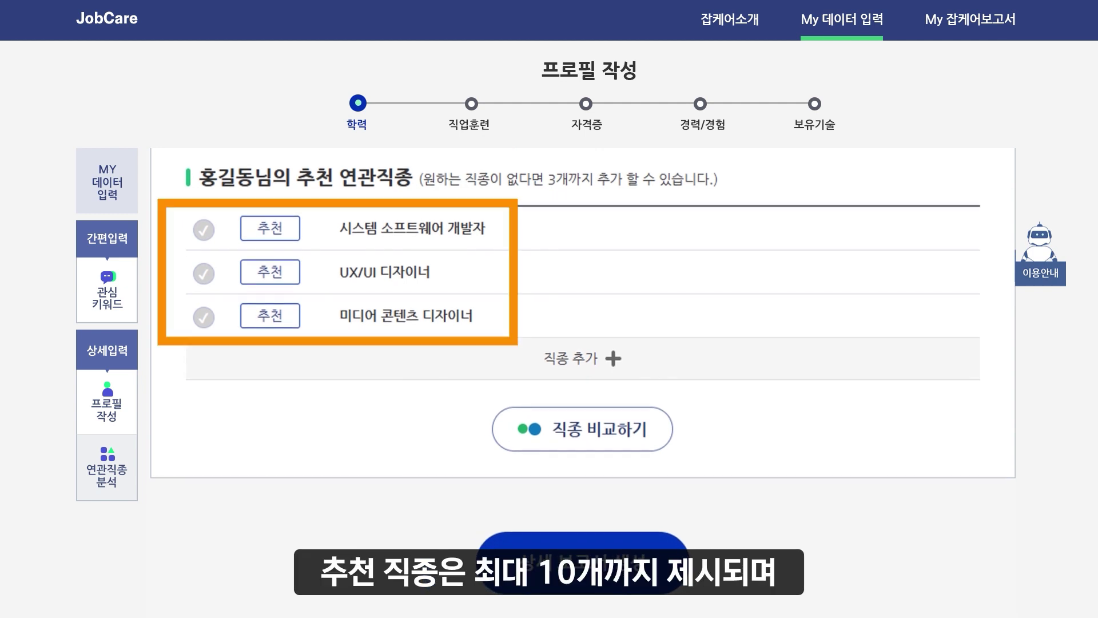
click(205, 231)
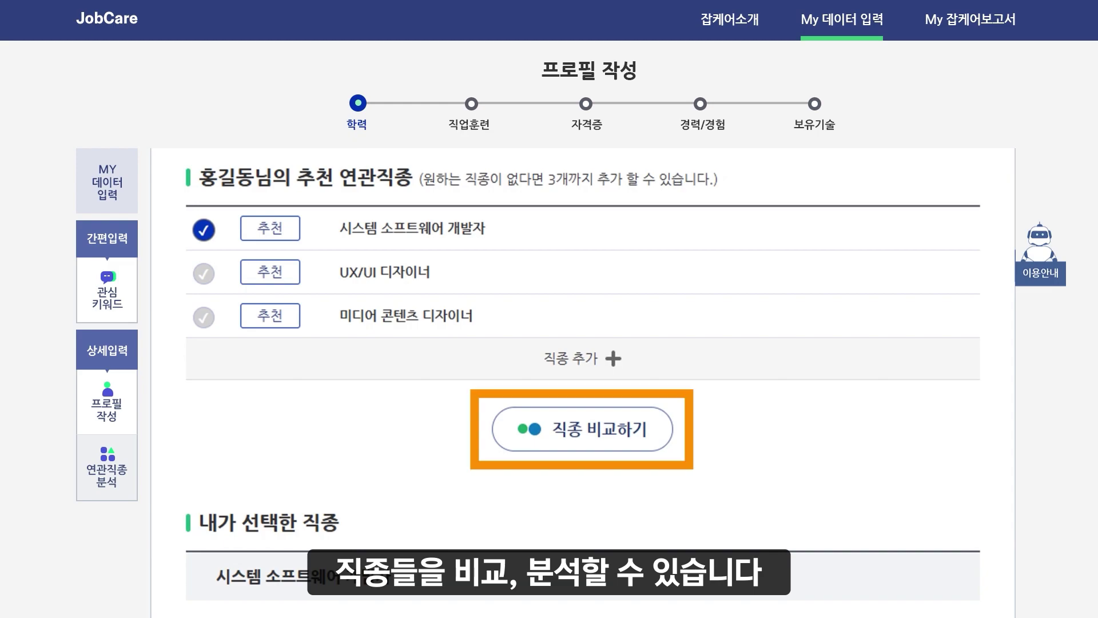
Step: Compare 시스템 소프트웨어 개발자, UX/UI 디자이너 and 미디어 콘텐츠 디자이너, and choose 시스템 소프트웨어 개발자 from the comparison table
click(582, 430)
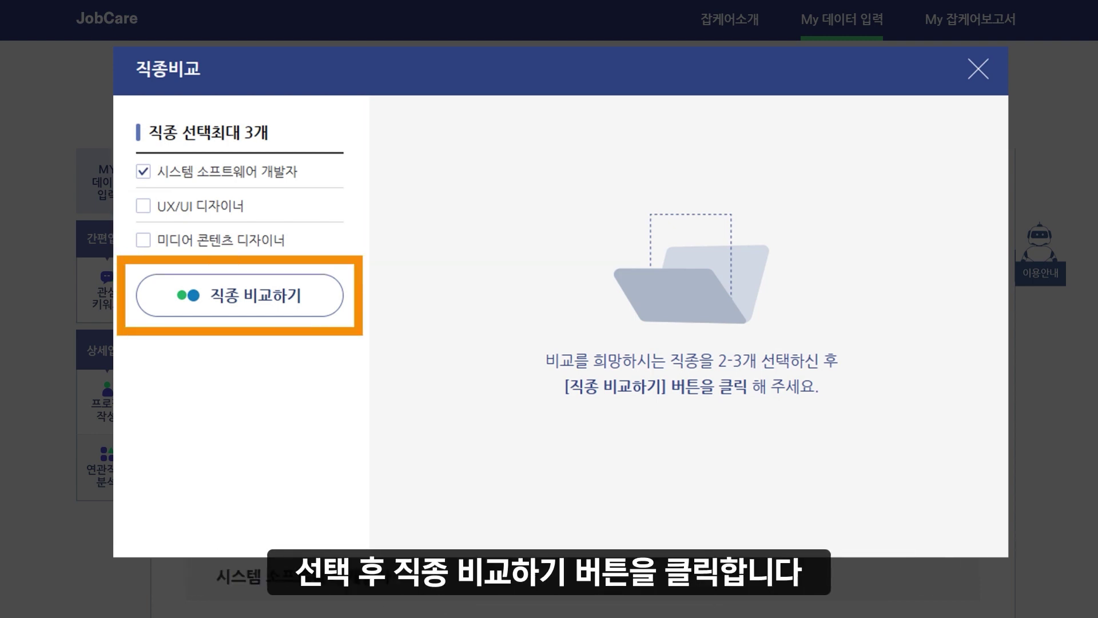
click(235, 296)
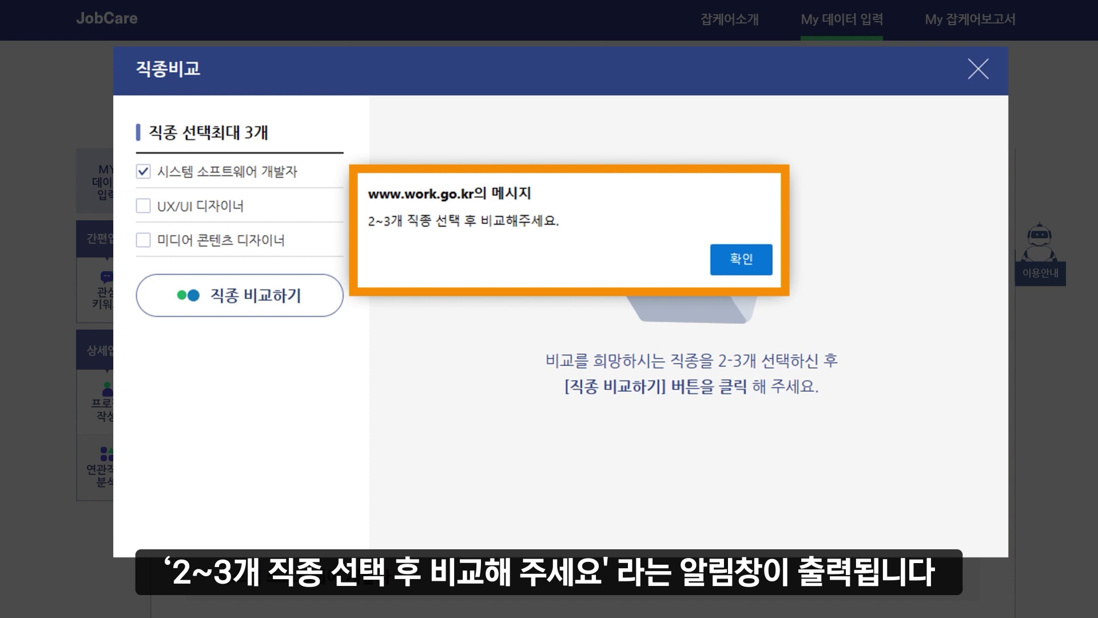
click(742, 261)
click(143, 207)
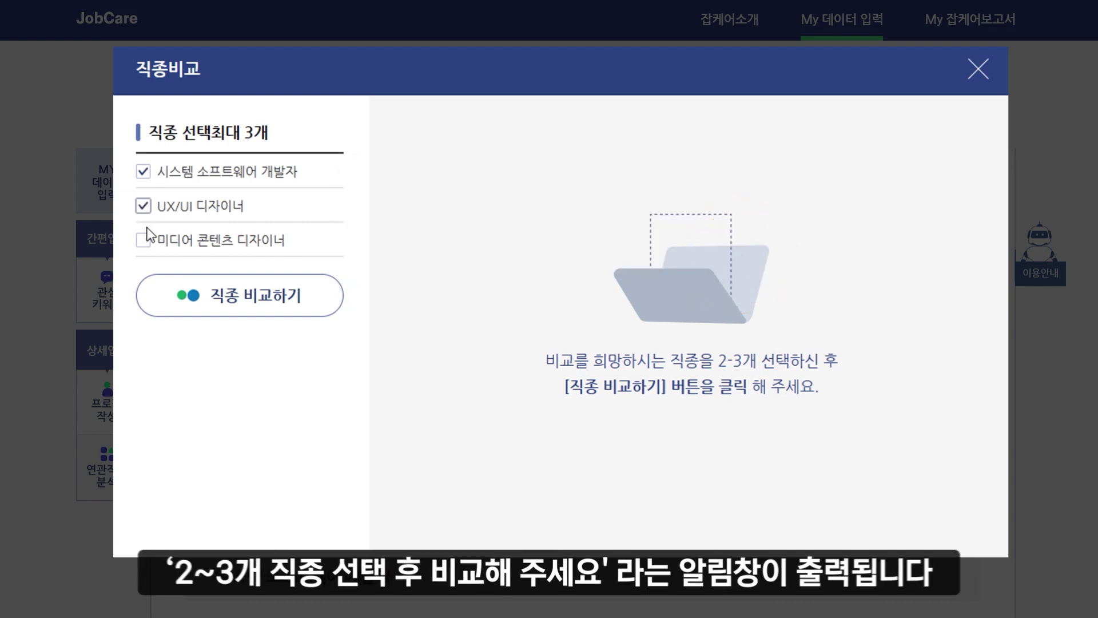
click(144, 240)
click(218, 297)
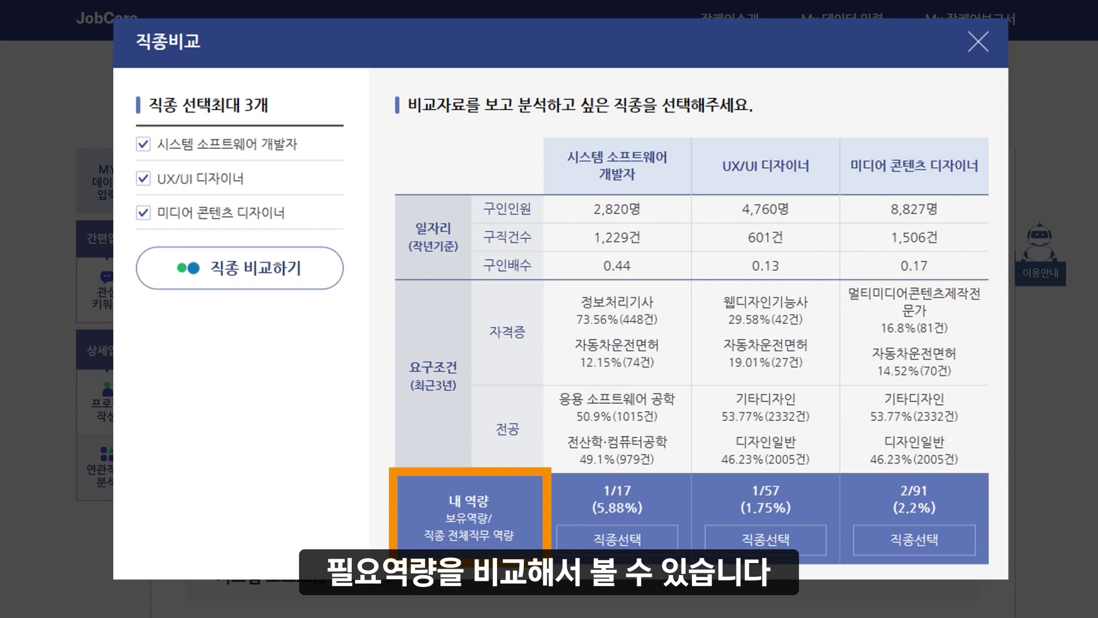
click(618, 541)
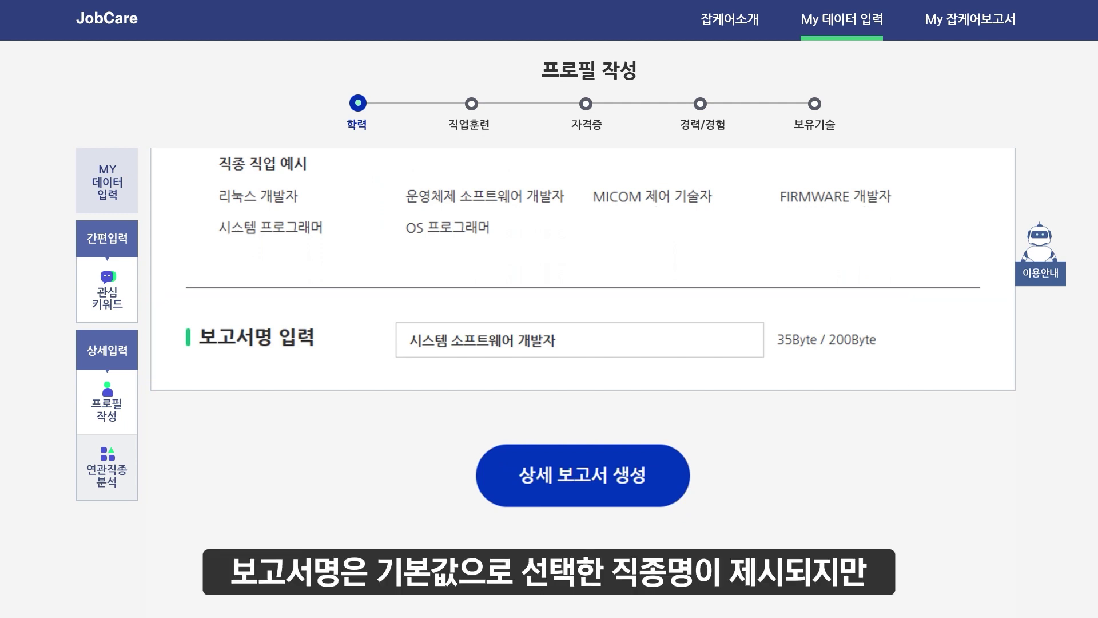
Step: Replace the default report name with 미디어 콘텐츠 디자이너
click(595, 342)
key(BackSpace)
key(BackSpace)
key(BackSpace)
key(BackSpace)
key(BackSpace)
key(BackSpace)
key(BackSpace)
key(BackSpace)
key(BackSpace)
key(BackSpace)
key(BackSpace)
key(BackSpace)
key(BackSpace)
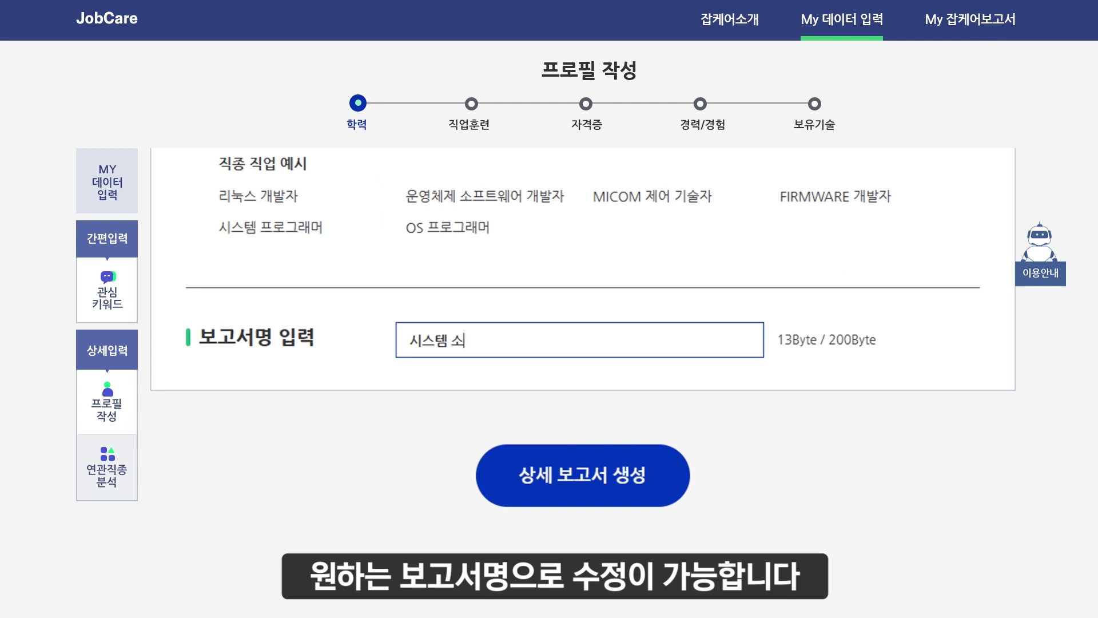
text(미디어 콘텐츠 디자이너)
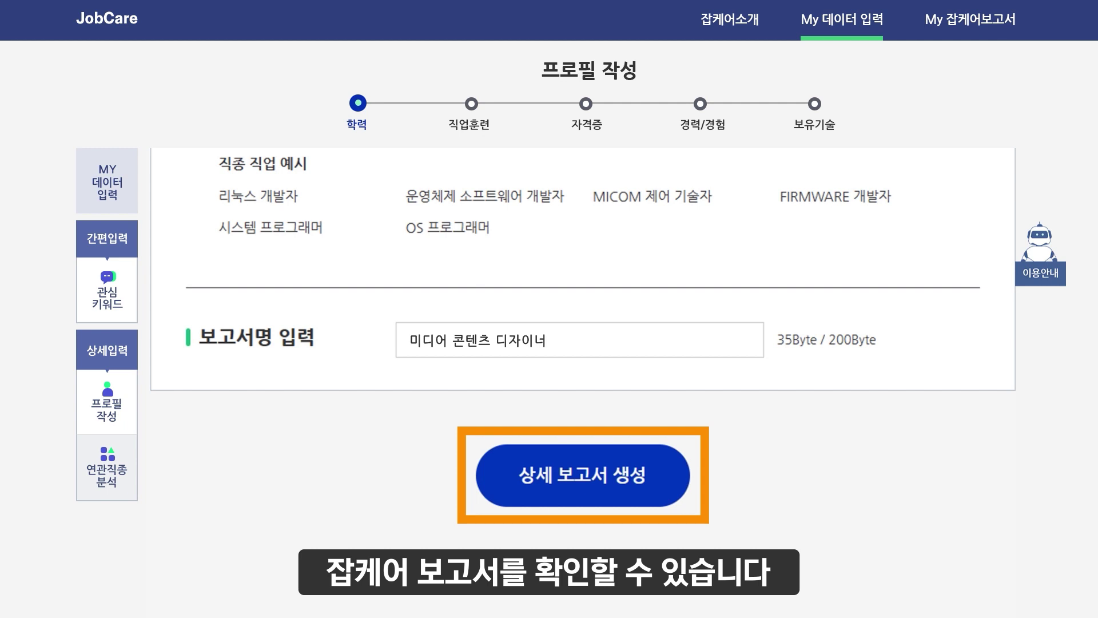
Step: Generate the detailed JobCare report and review its occupation description and career development path section
click(579, 478)
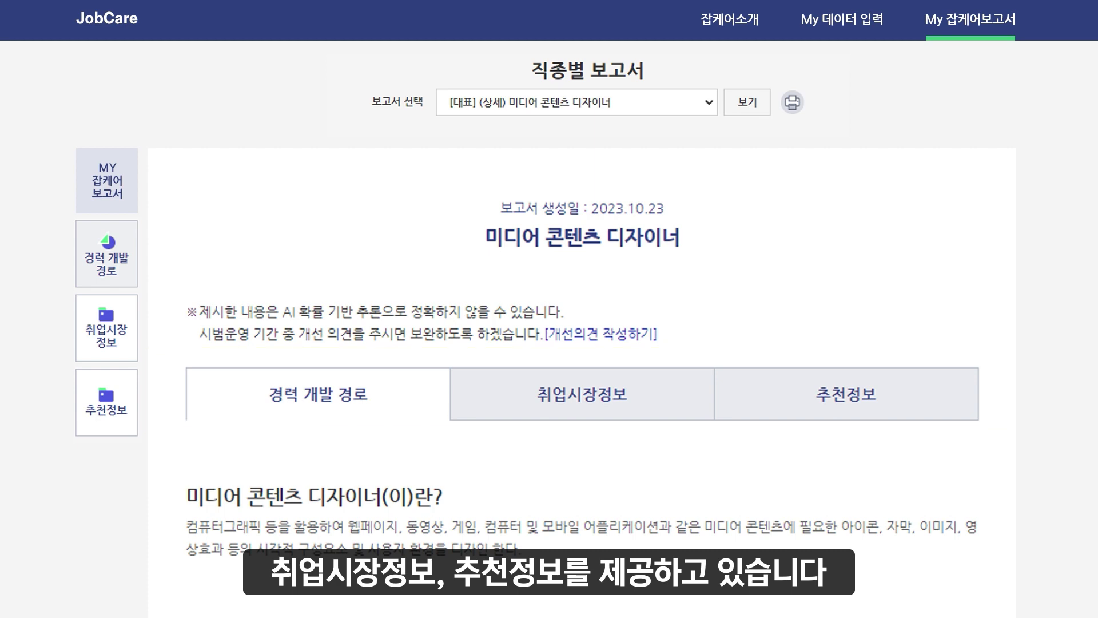
scroll(583, 384, down, 4)
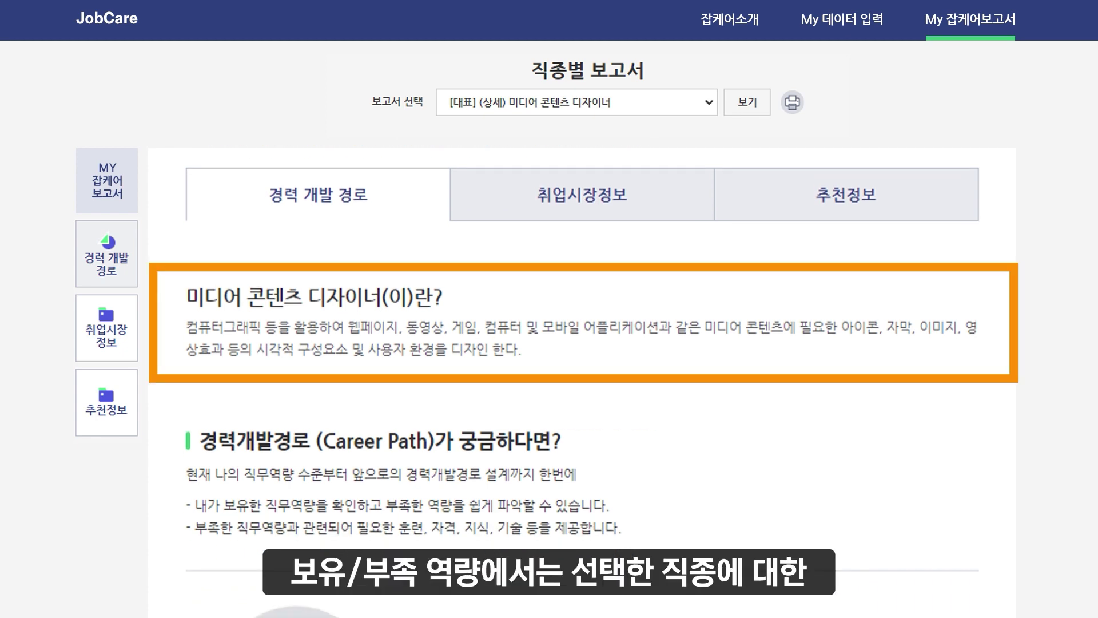
scroll(582, 383, down, 4)
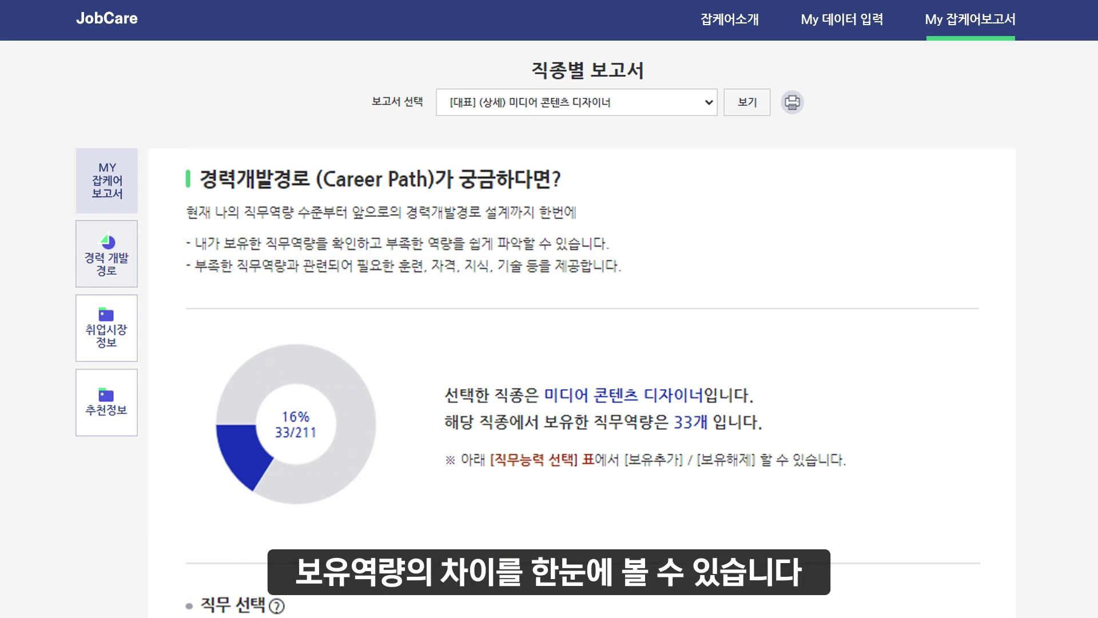
Step: Review the report's 직무 선택 list and 직무능력 선택 table by level, including the 보유추가 and 보유해제 options for competency units
scroll(583, 383, down, 7)
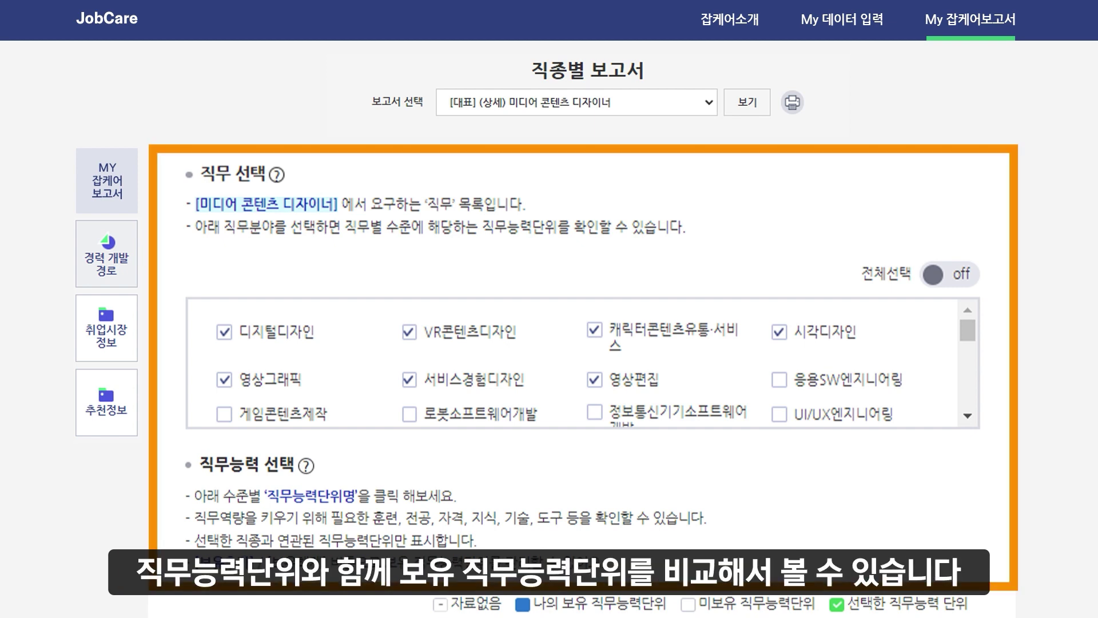
scroll(582, 383, down, 7)
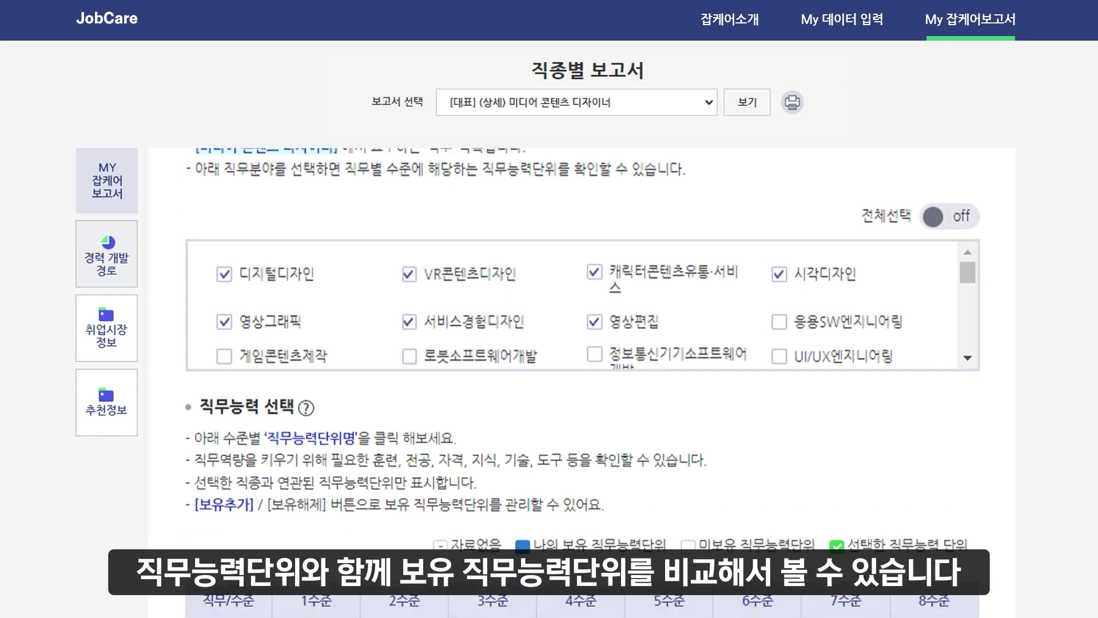
scroll(582, 383, down, 1)
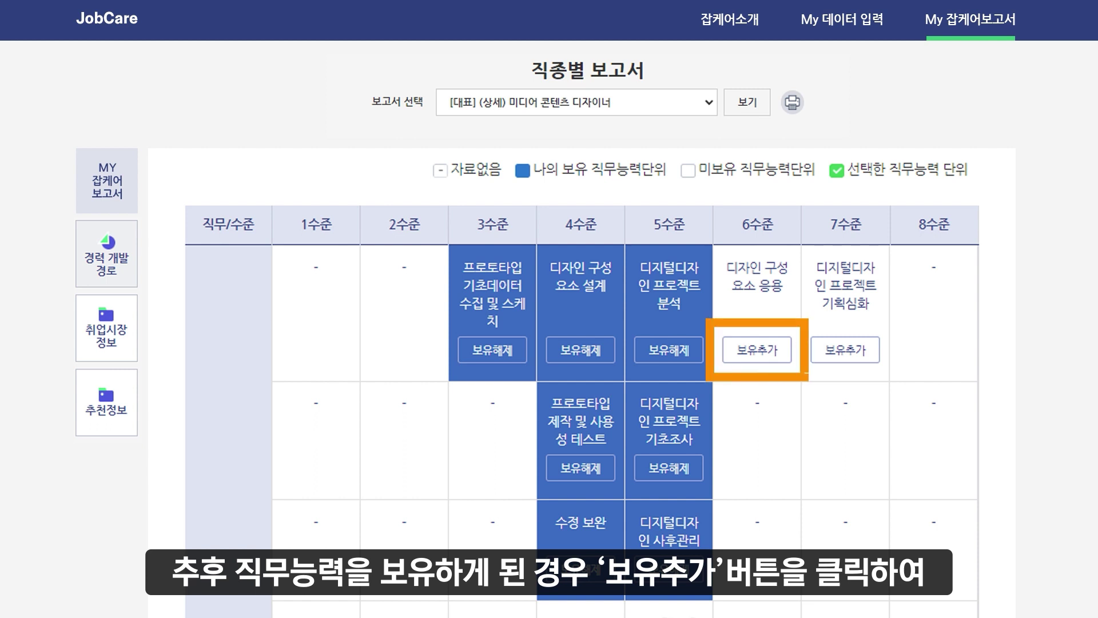
click(756, 348)
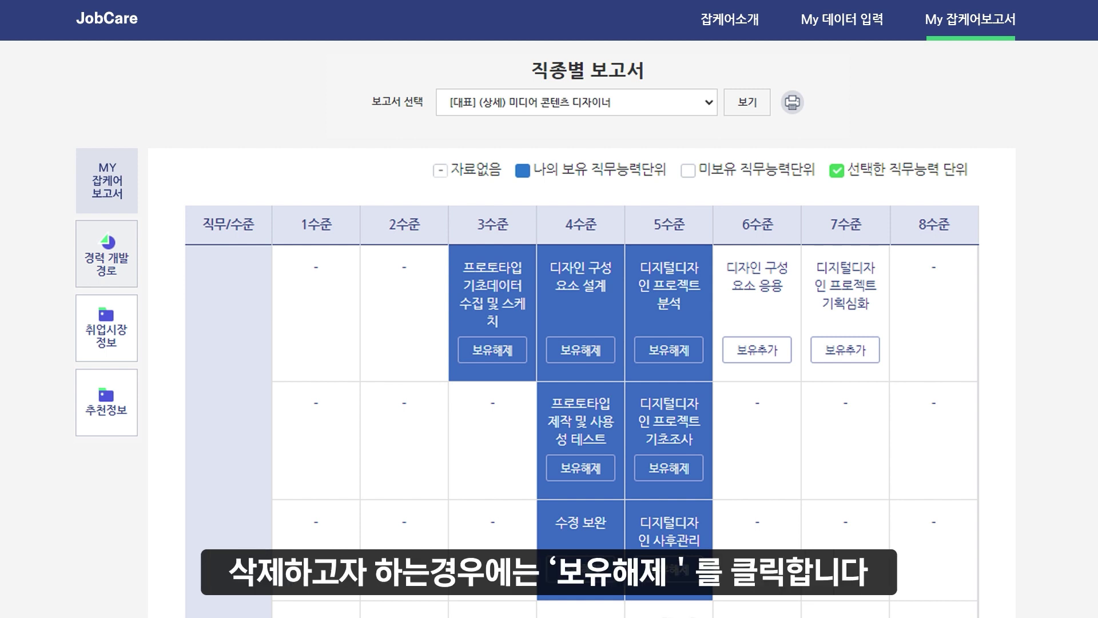
click(489, 348)
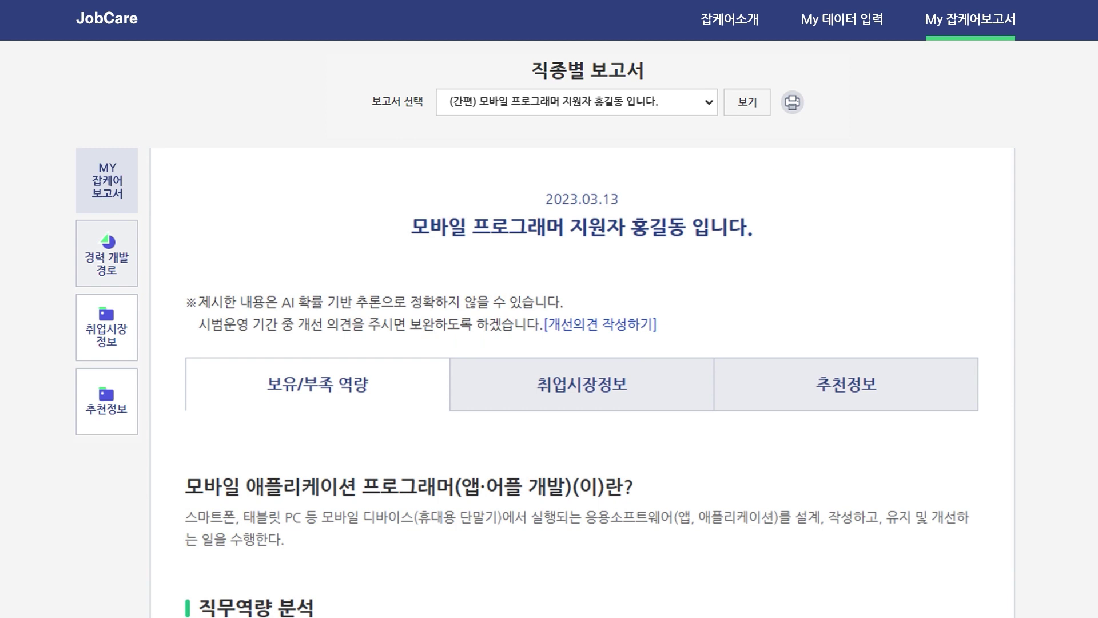
Step: View the 취업시장정보 section of the mobile programmer report and read the explanation of the 지역별 구인/구직 statistics
click(588, 396)
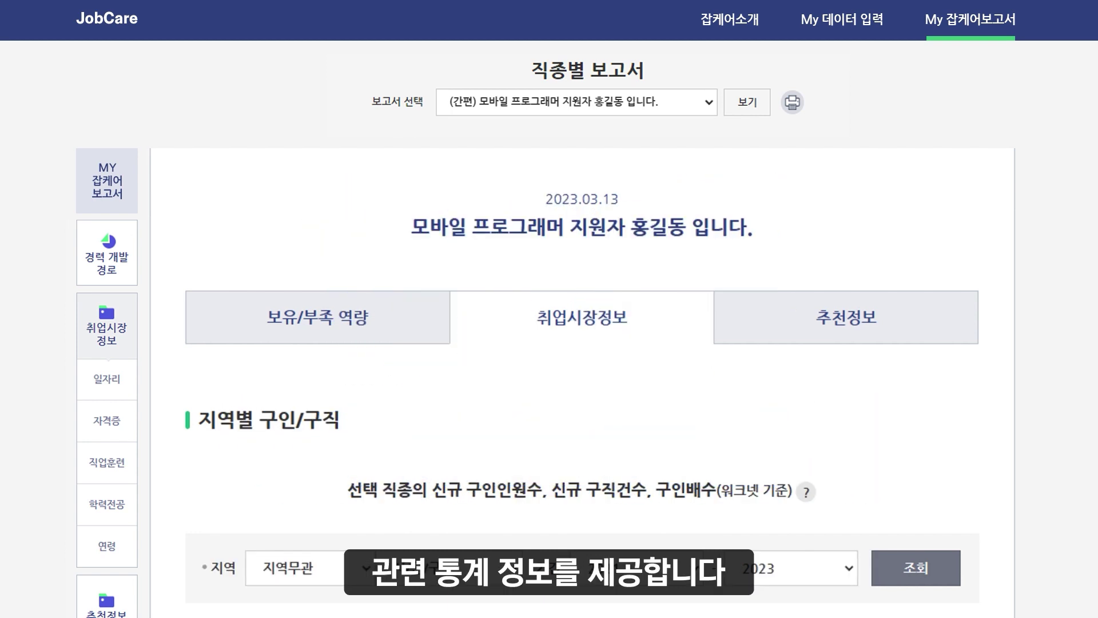
scroll(583, 389, down, 4)
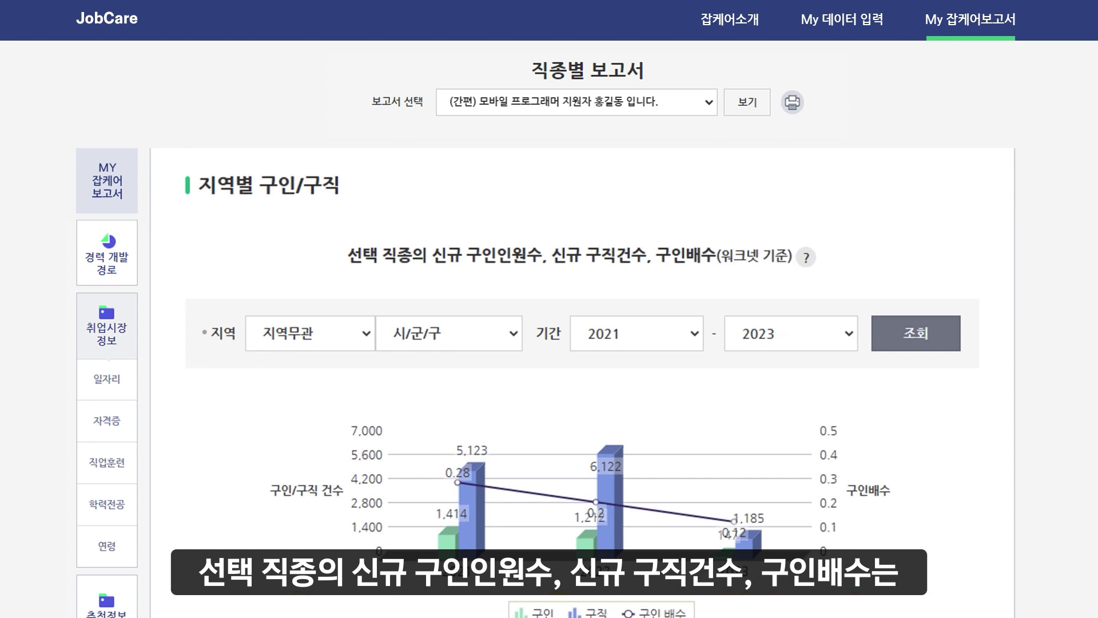
mouse_move(808, 264)
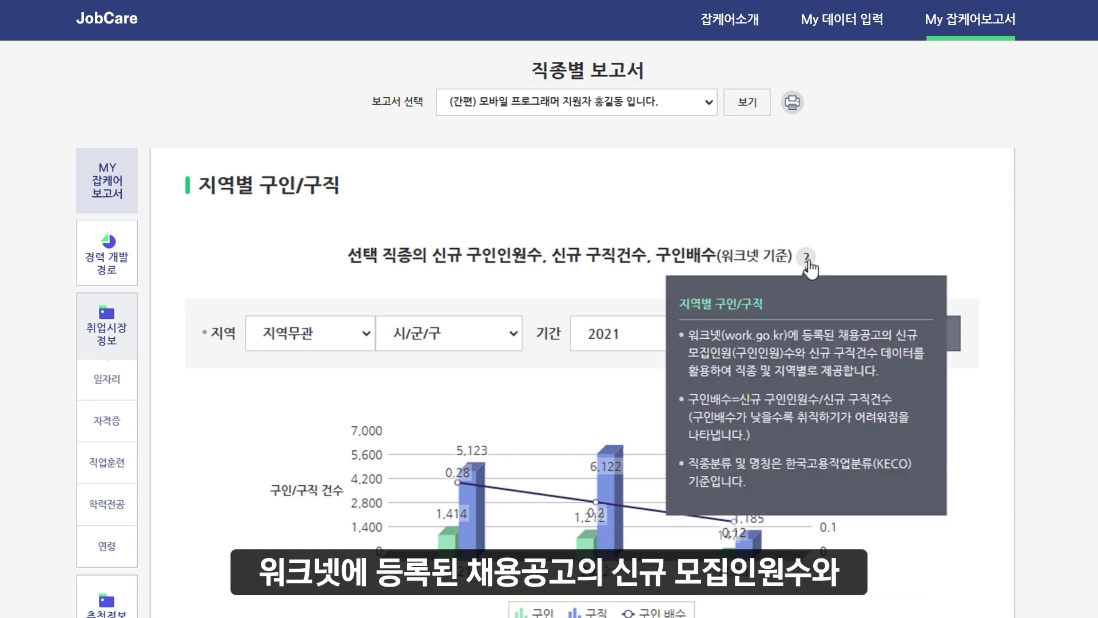